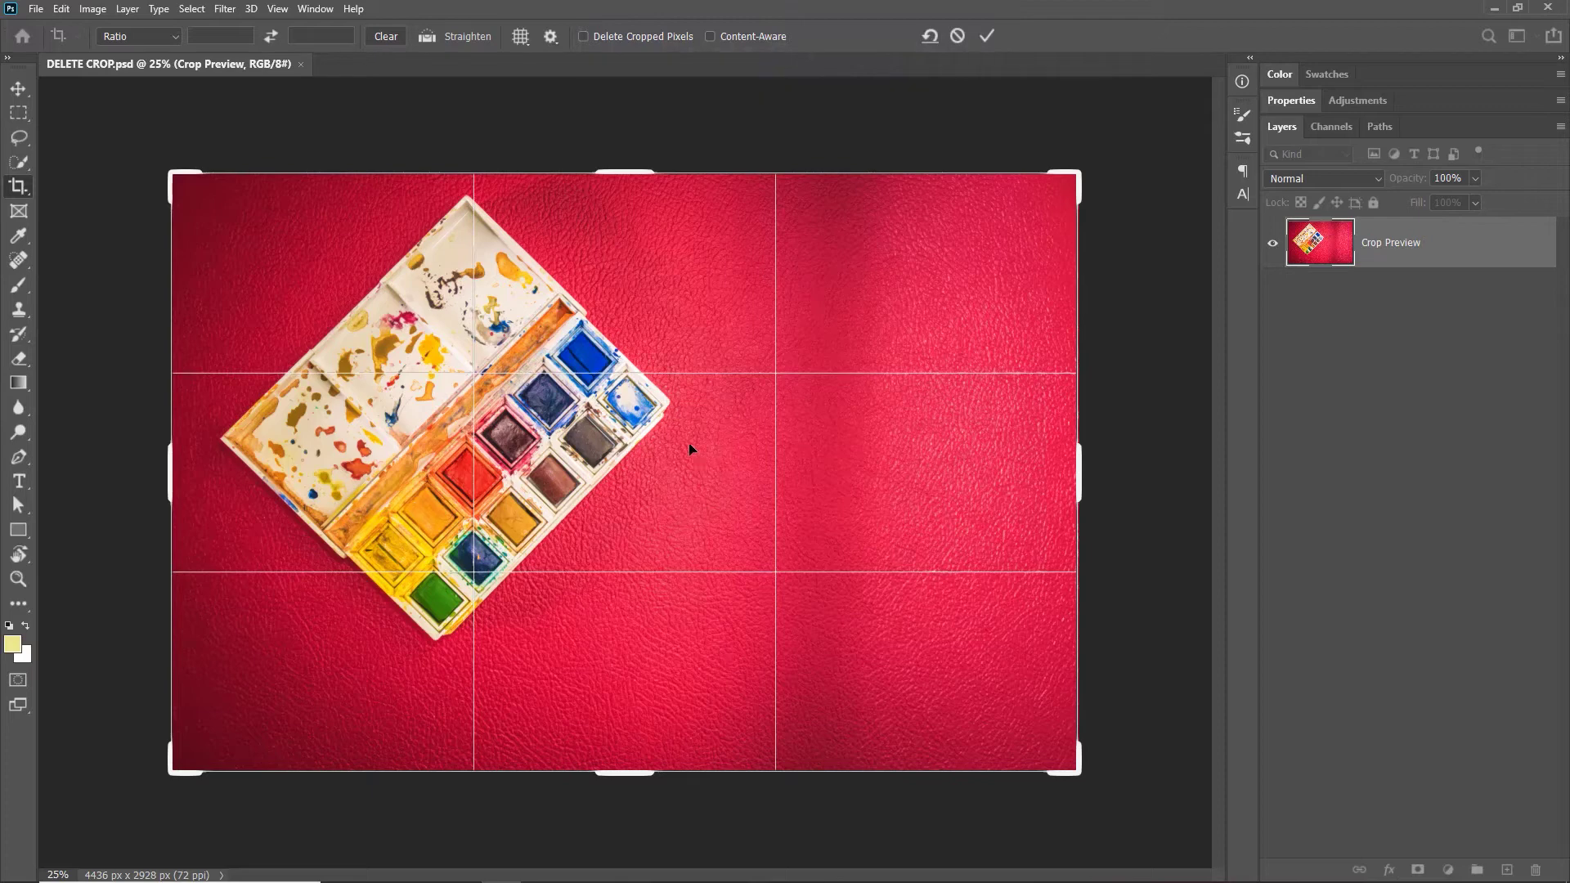
Crop the palette photo to a square, then re-crop to restore the hidden right side.
{"action": "left_click_drag", "start_coordinate": [1077, 472], "coordinate": [795, 473]}
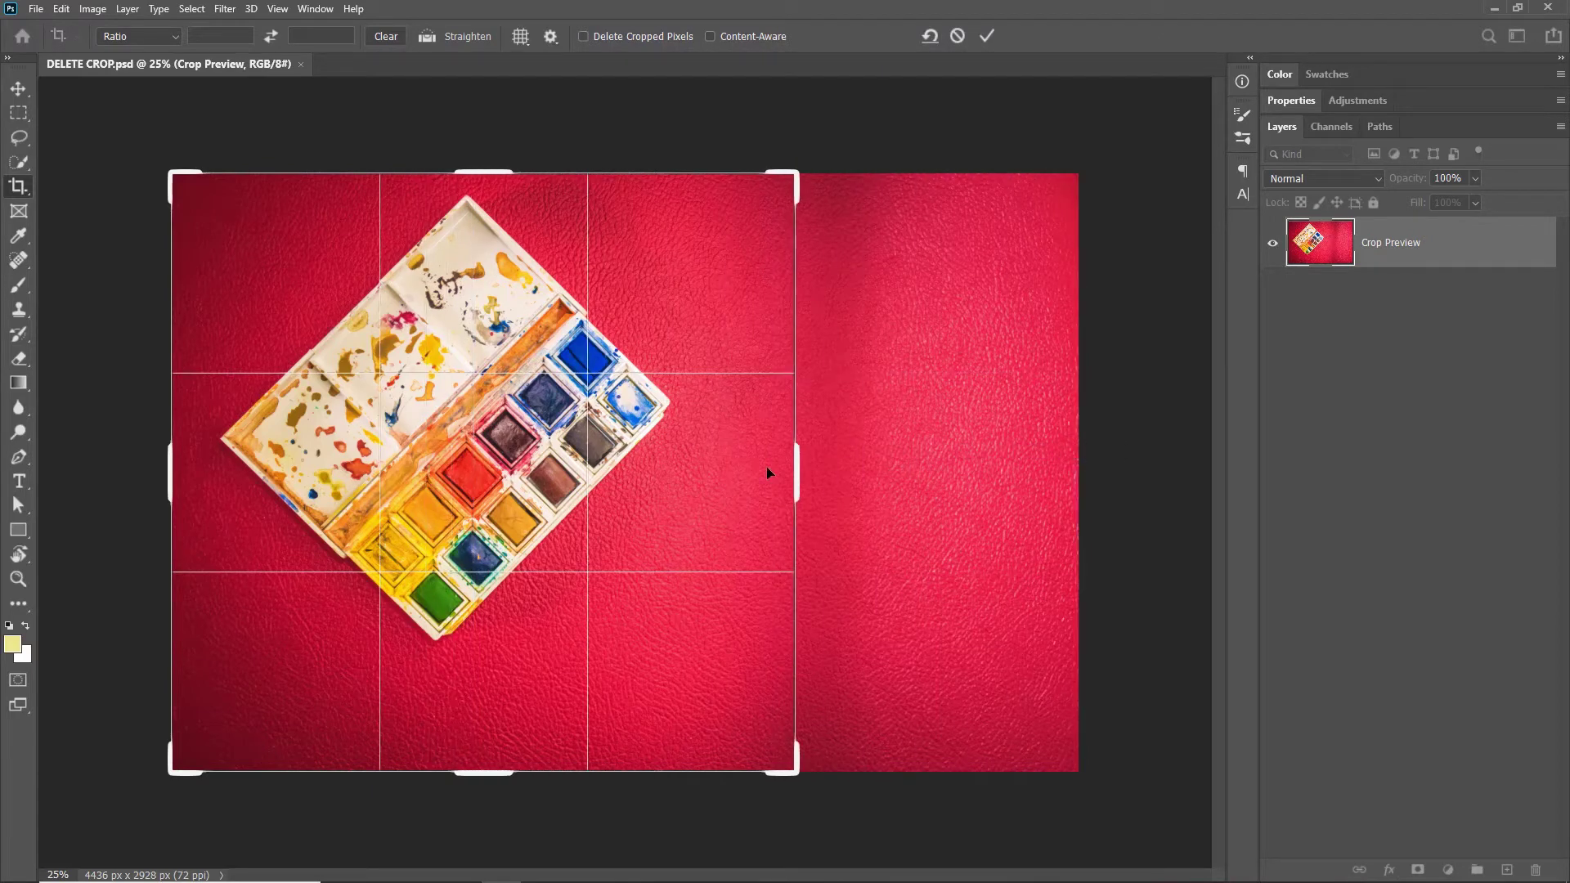
{"action": "left_click", "coordinate": [986, 35]}
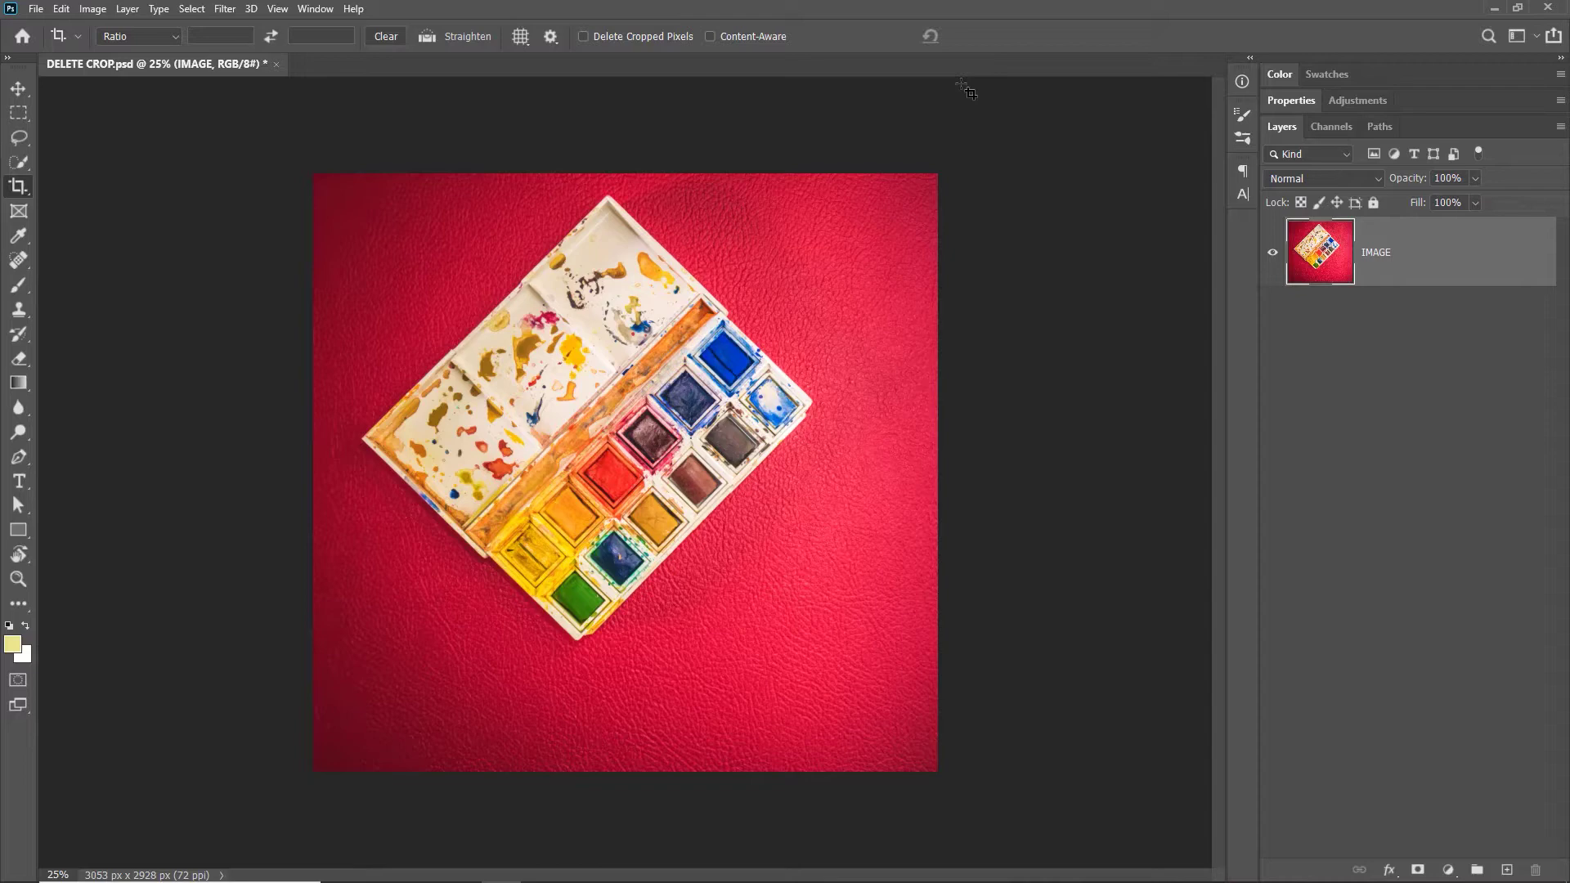
{"action": "left_click", "coordinate": [760, 354]}
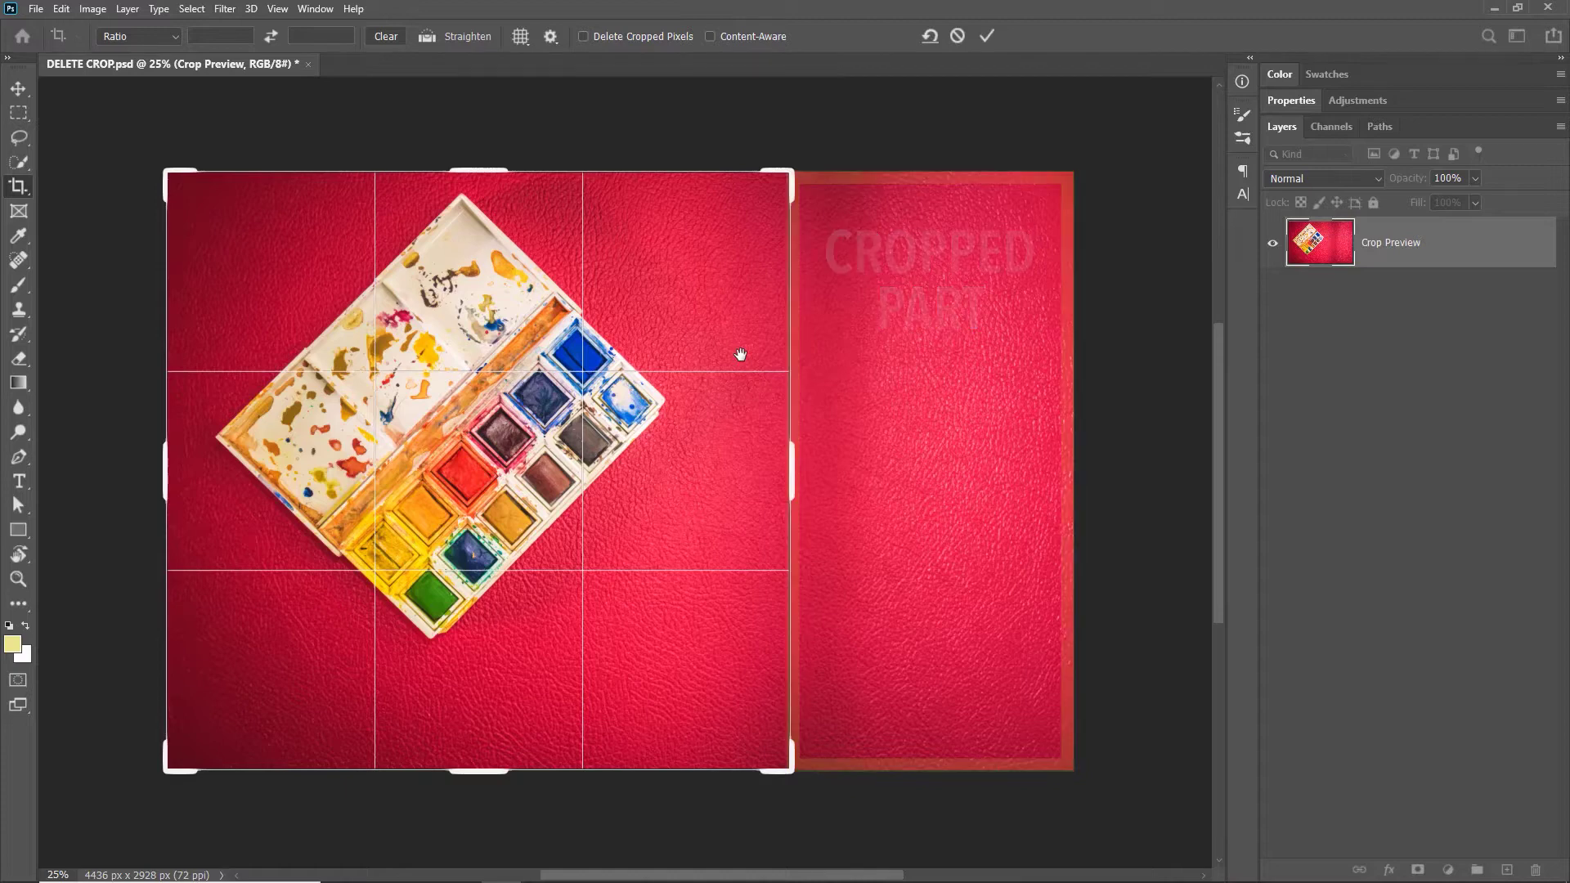
{"action": "left_click_drag", "start_coordinate": [786, 469], "coordinate": [978, 467]}
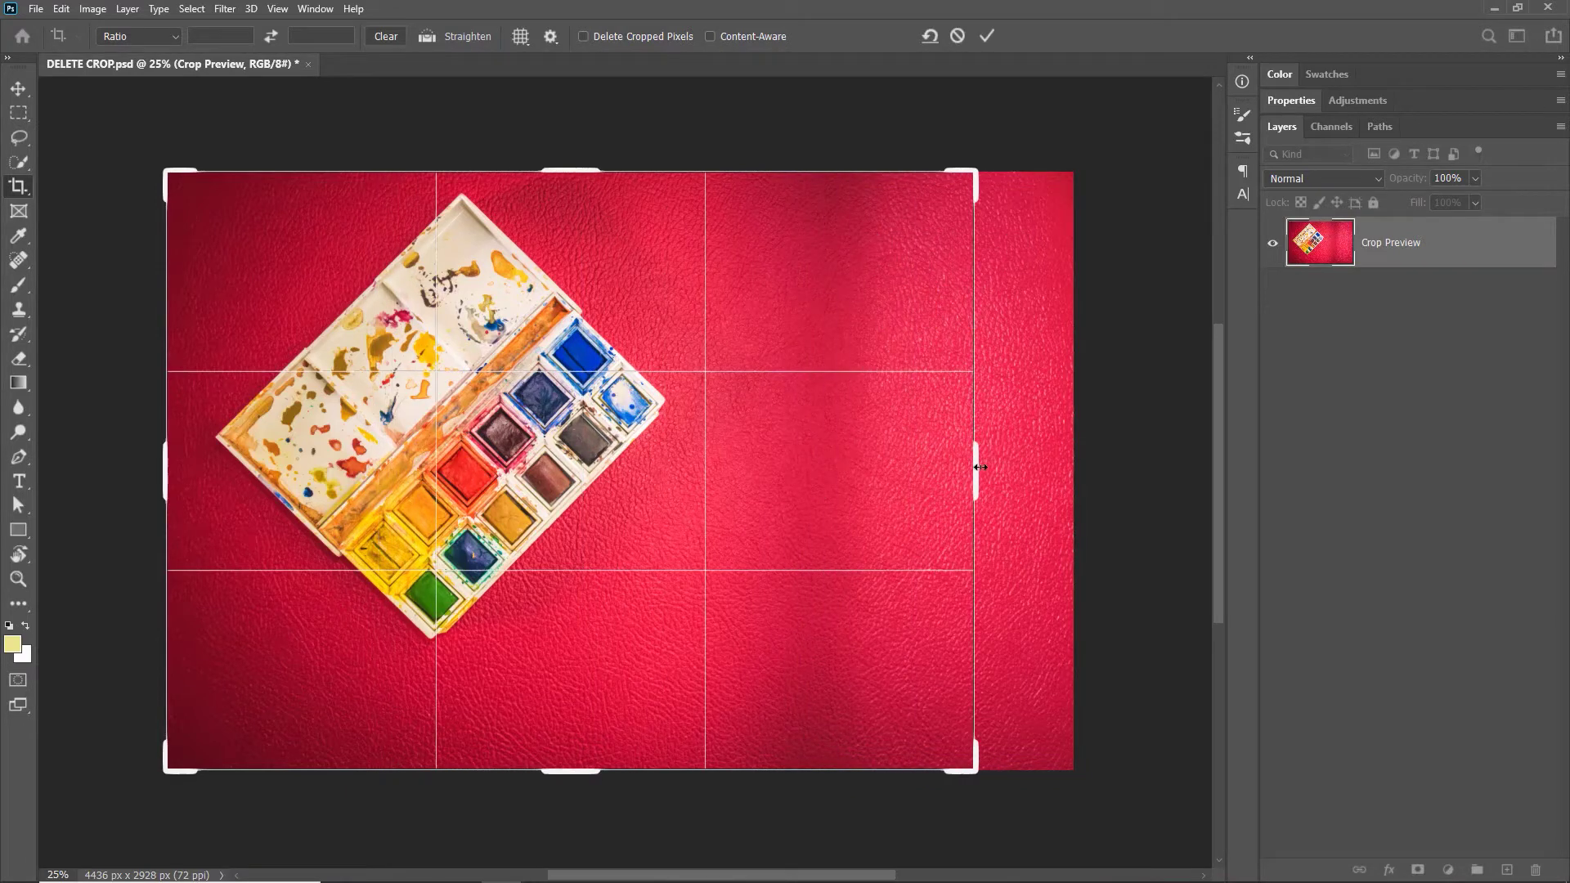
{"action": "left_click", "coordinate": [988, 36]}
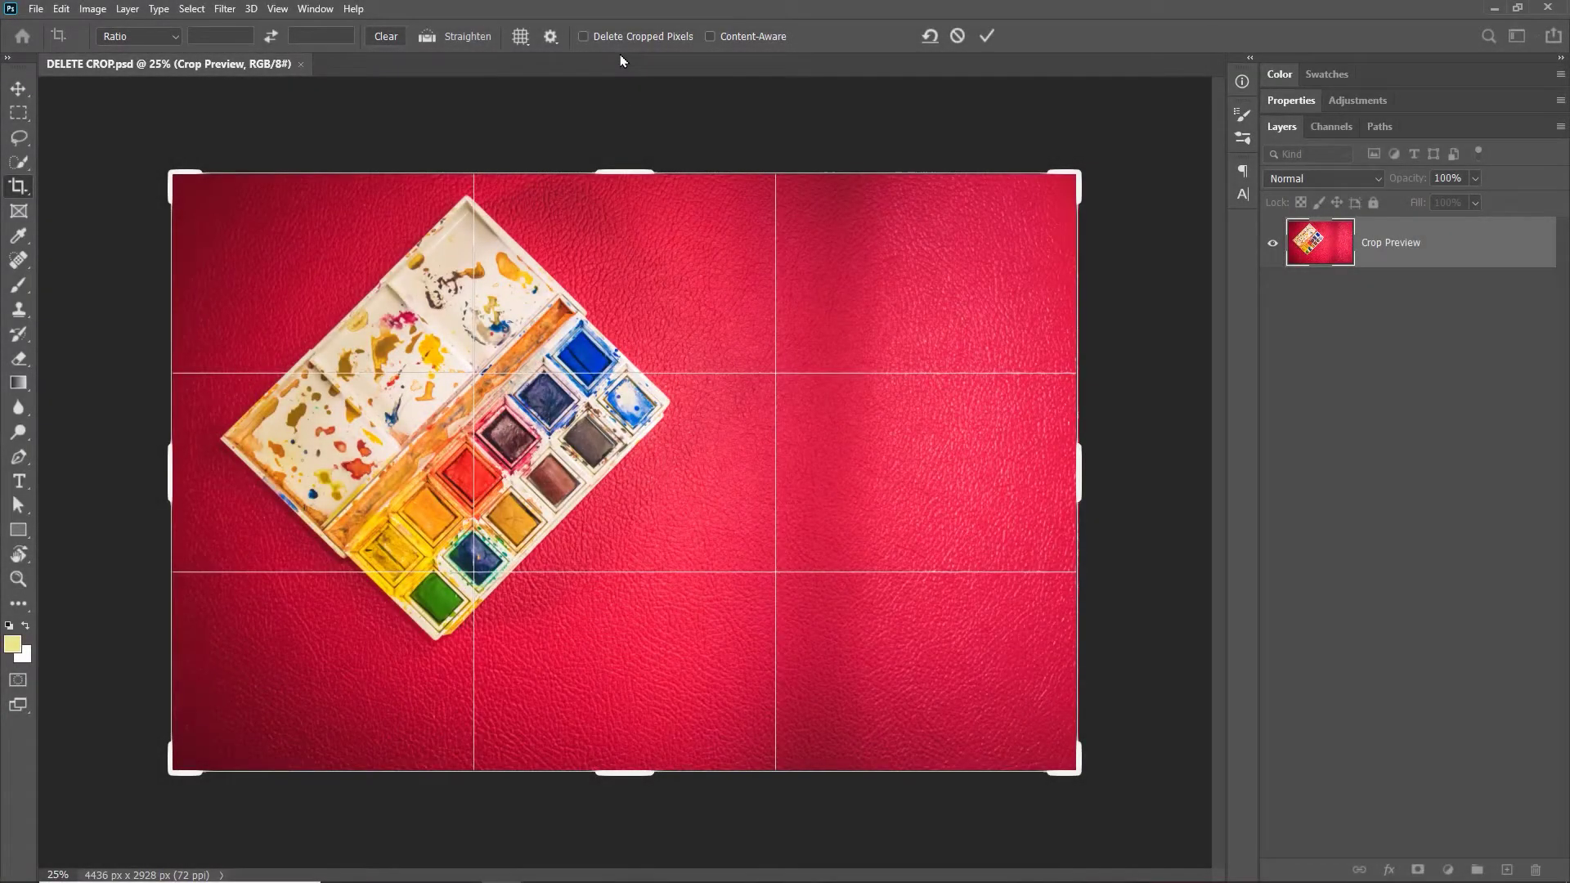
Crop the palette to a square with Delete Cropped Pixels on, then start cropping CONTENT AWARE.psd.
{"action": "left_click", "coordinate": [703, 55]}
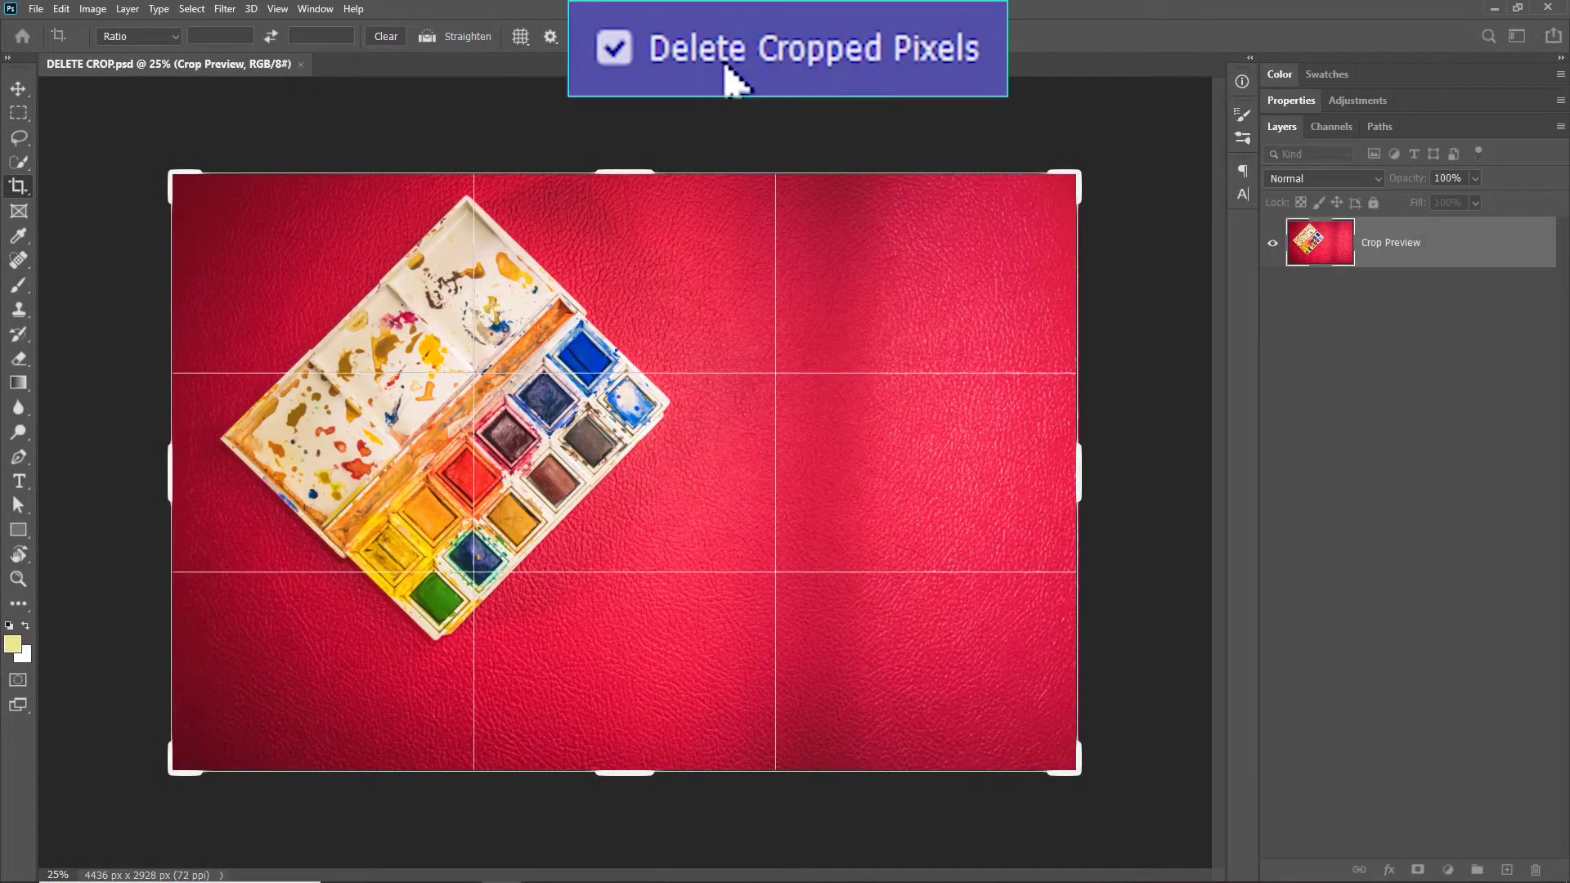
{"action": "left_click_drag", "start_coordinate": [1077, 480], "coordinate": [728, 479]}
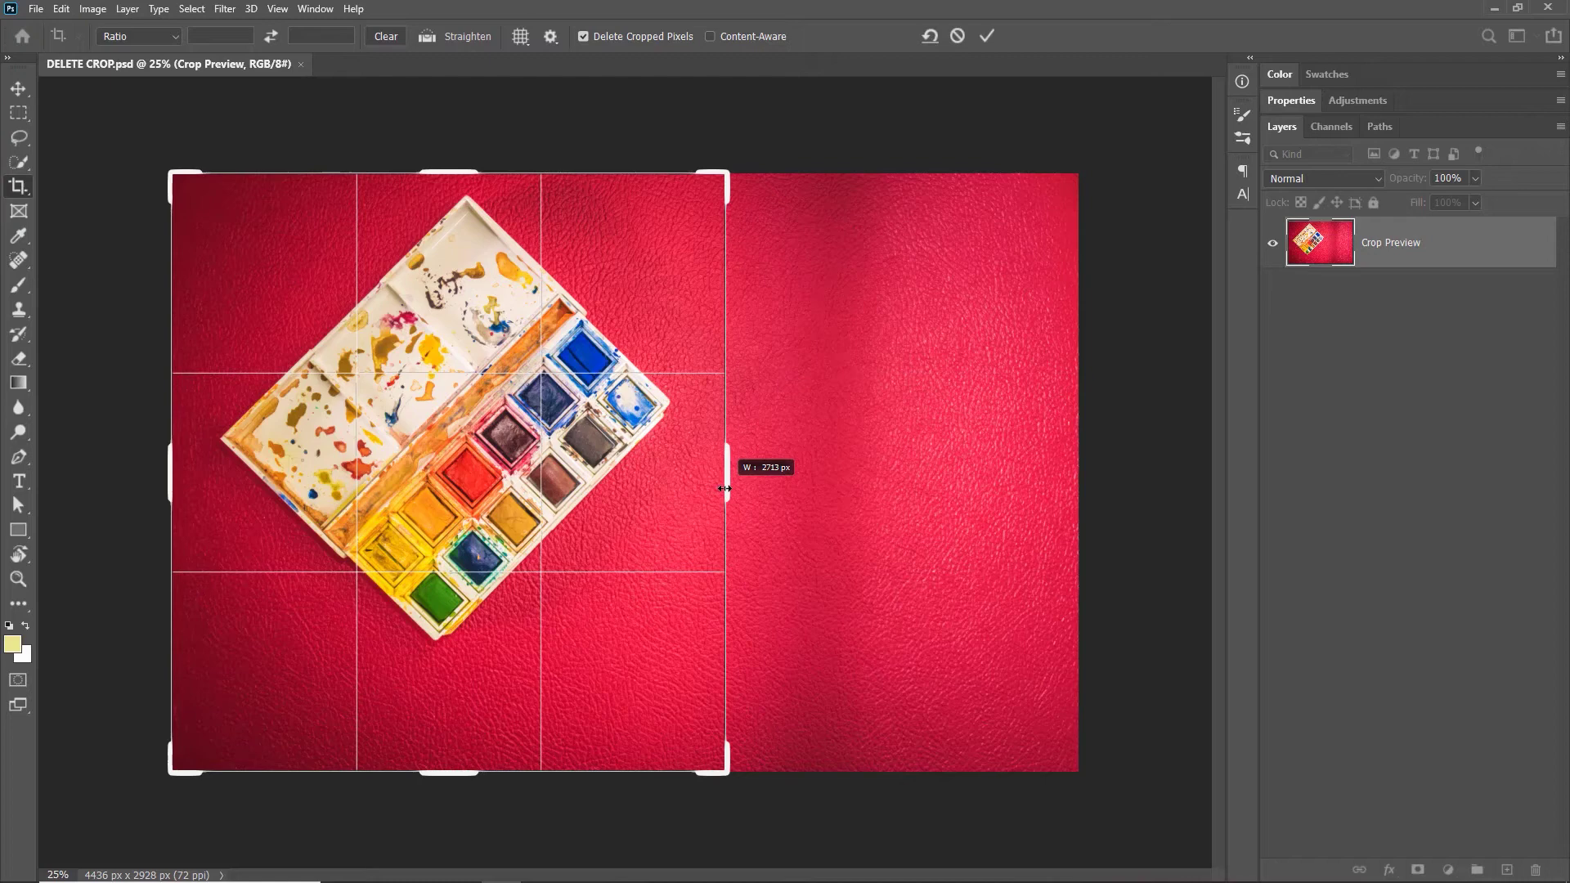
{"action": "left_click", "coordinate": [986, 35]}
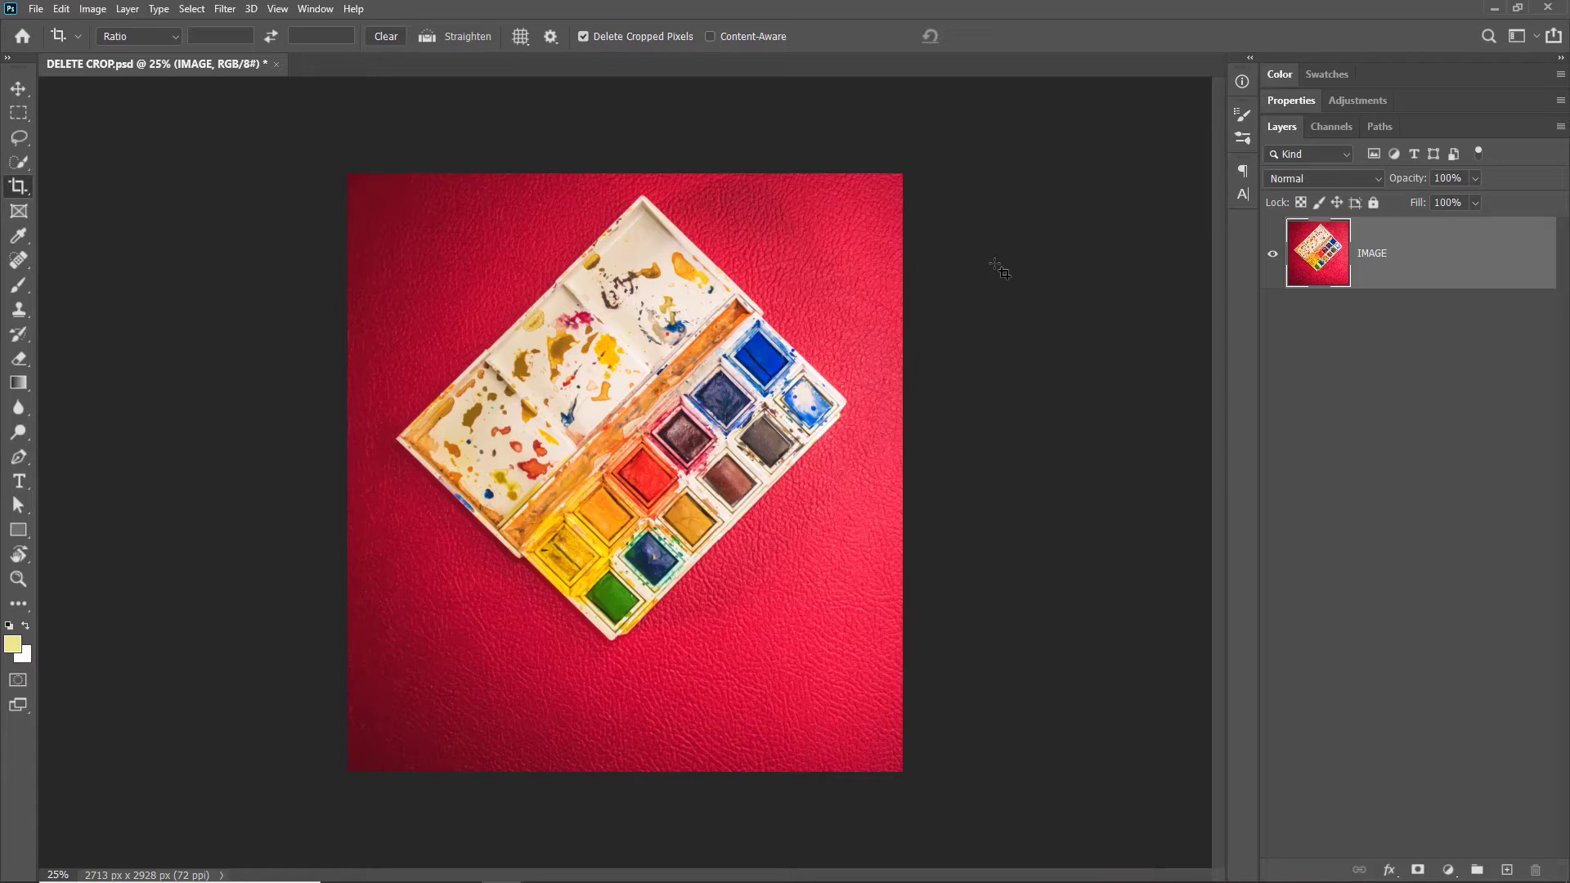
{"action": "left_click", "coordinate": [824, 273]}
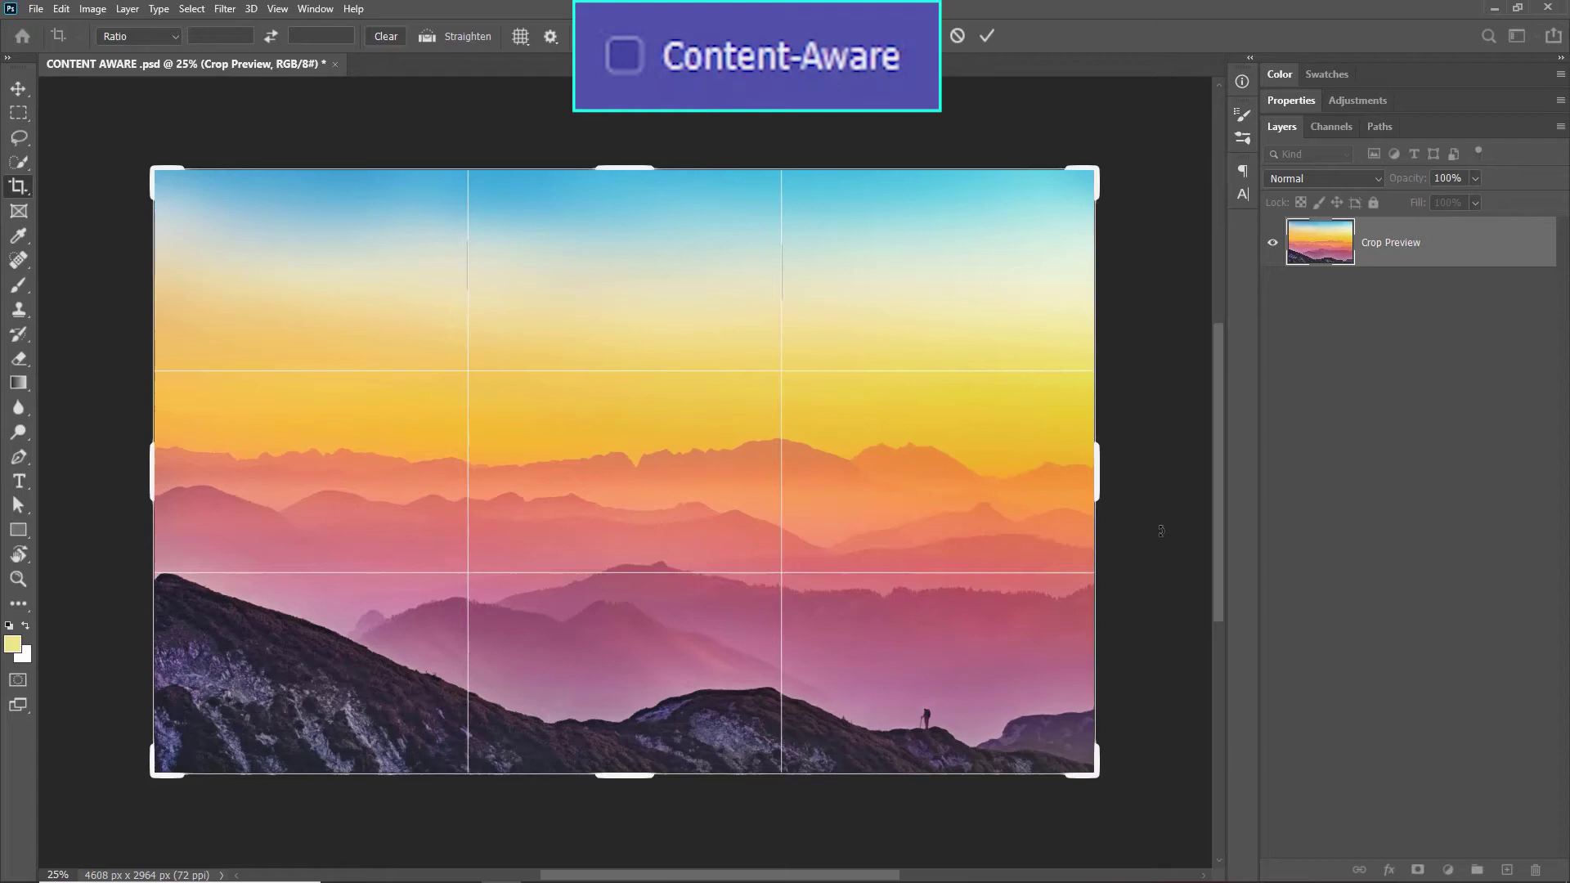
Zoom out and extend the mountain photo's crop past its right edge, adding a transparent strip.
{"action": "key", "text": "ctrl+minus"}
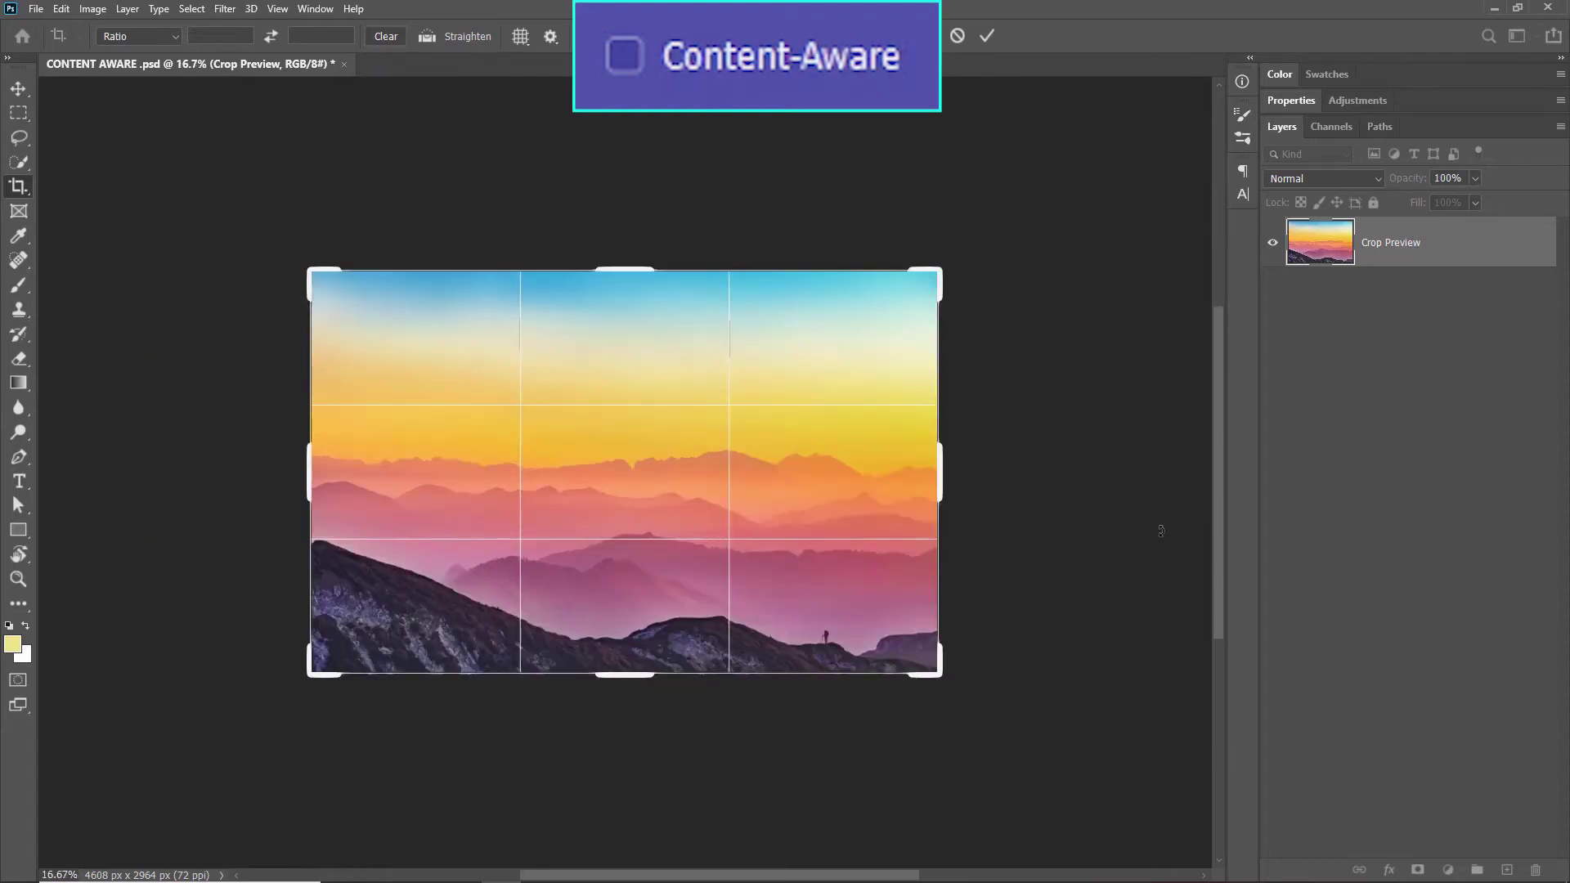
{"action": "left_click_drag", "start_coordinate": [769, 474], "coordinate": [572, 457]}
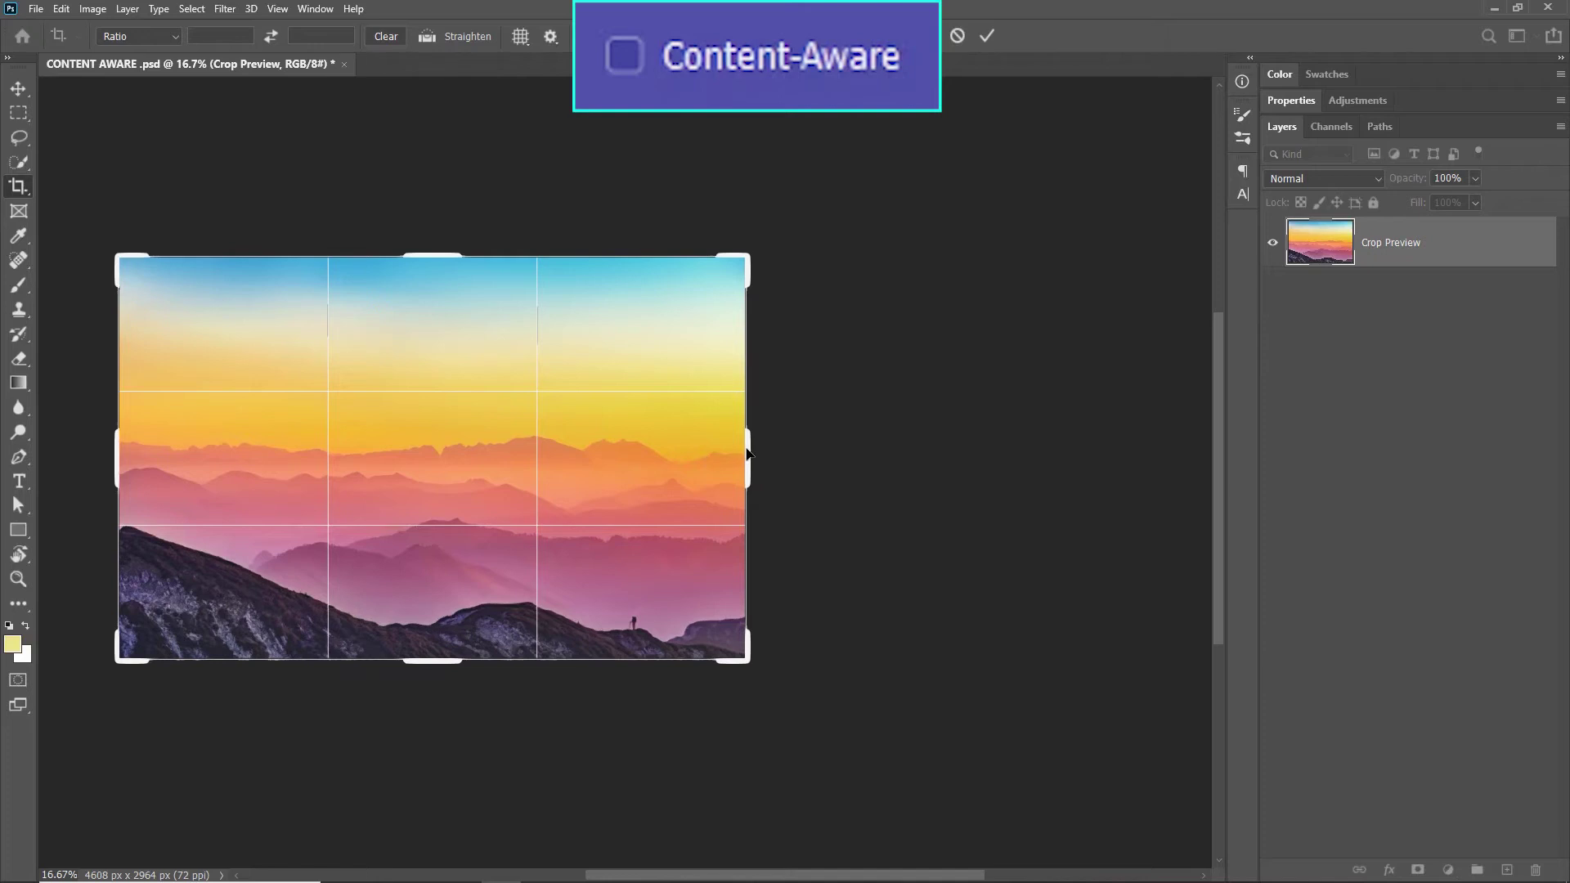
{"action": "left_click_drag", "start_coordinate": [747, 449], "coordinate": [942, 449]}
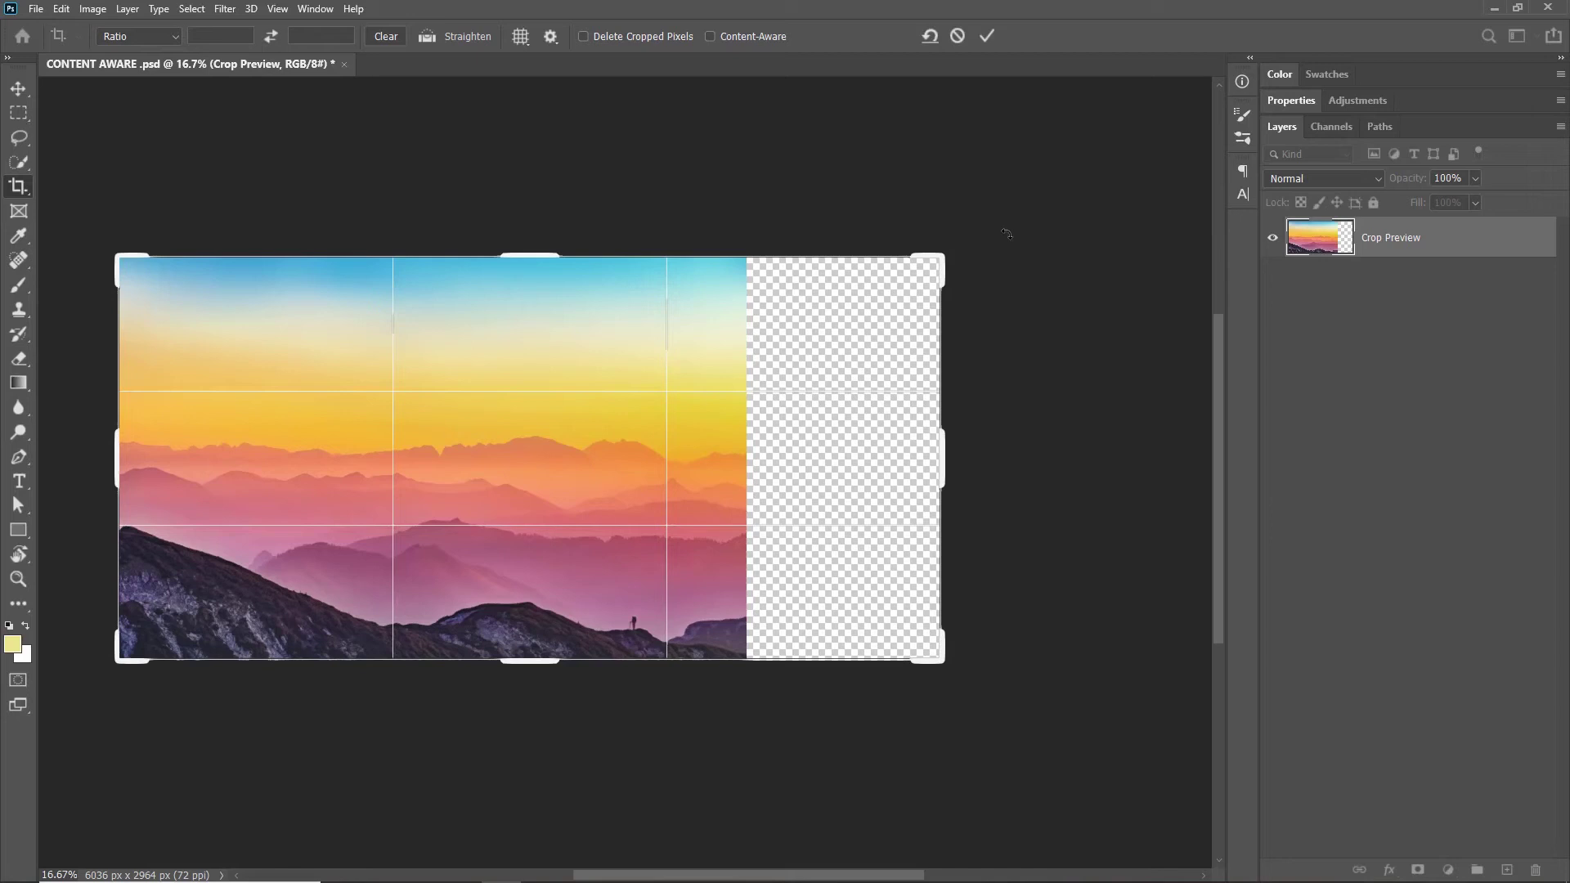
{"action": "left_click", "coordinate": [994, 43]}
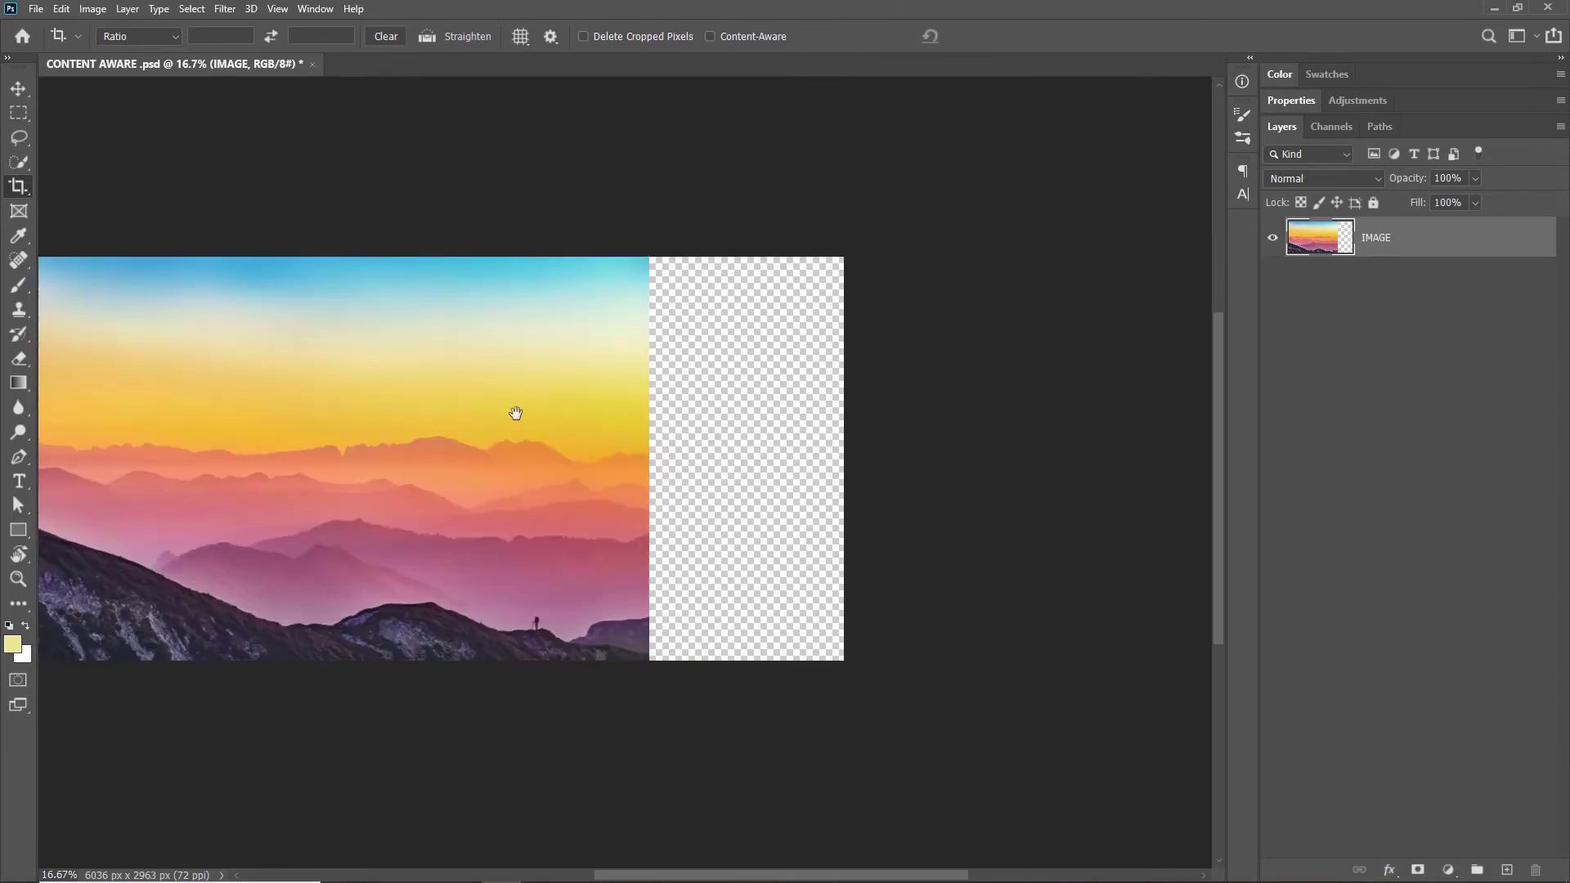
{"action": "left_click_drag", "start_coordinate": [613, 417], "coordinate": [685, 406]}
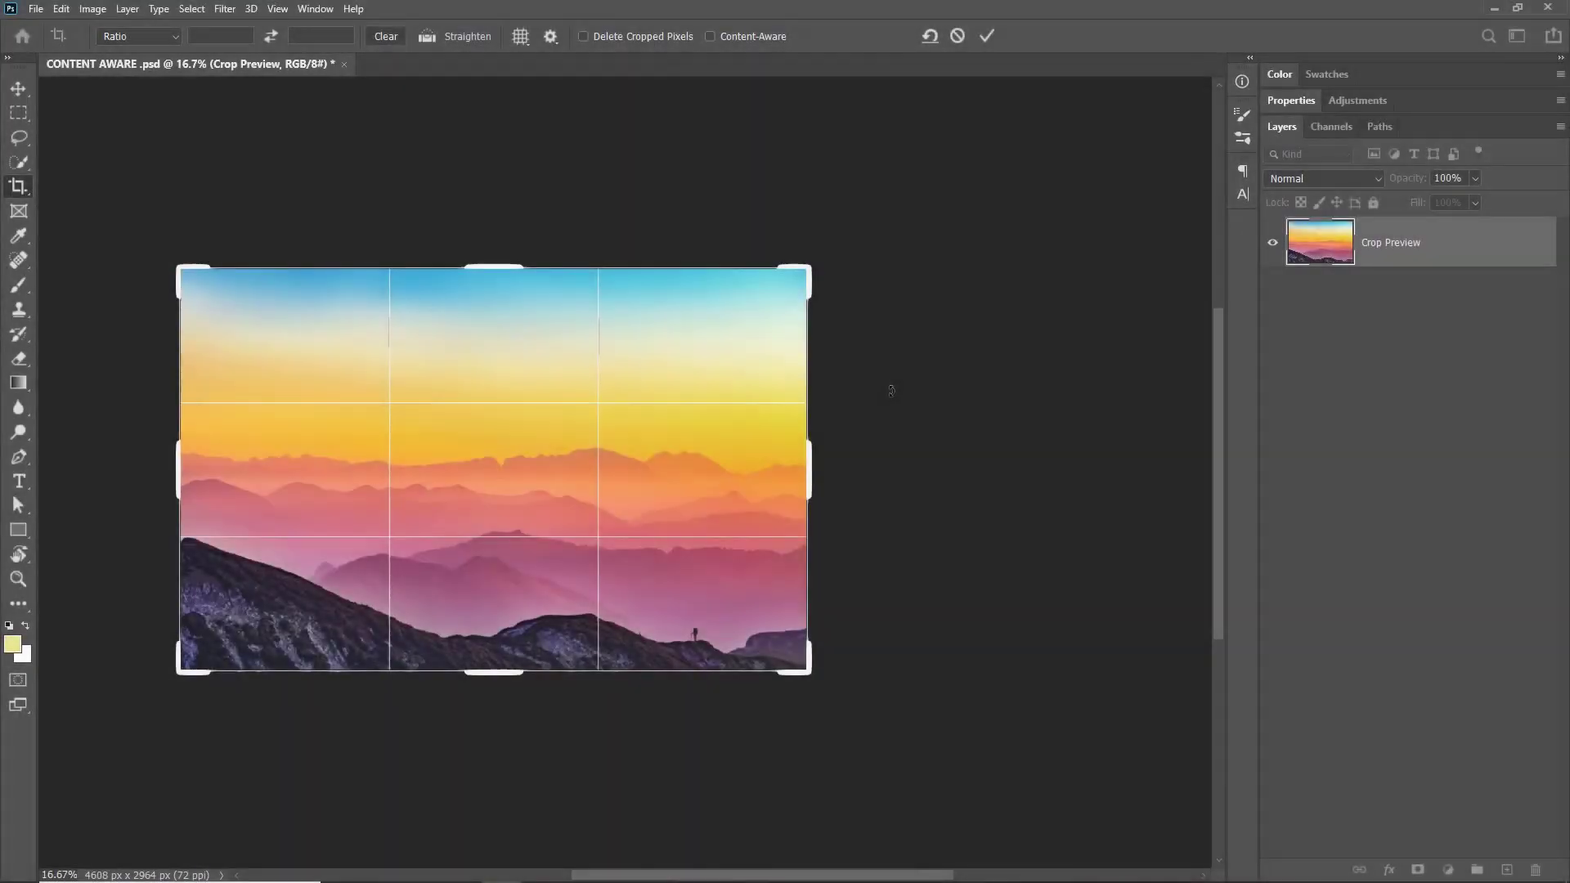
Enable Content-Aware and extend the mountain crop rightward so sky and mountains fill the new area.
{"action": "left_click", "coordinate": [709, 36]}
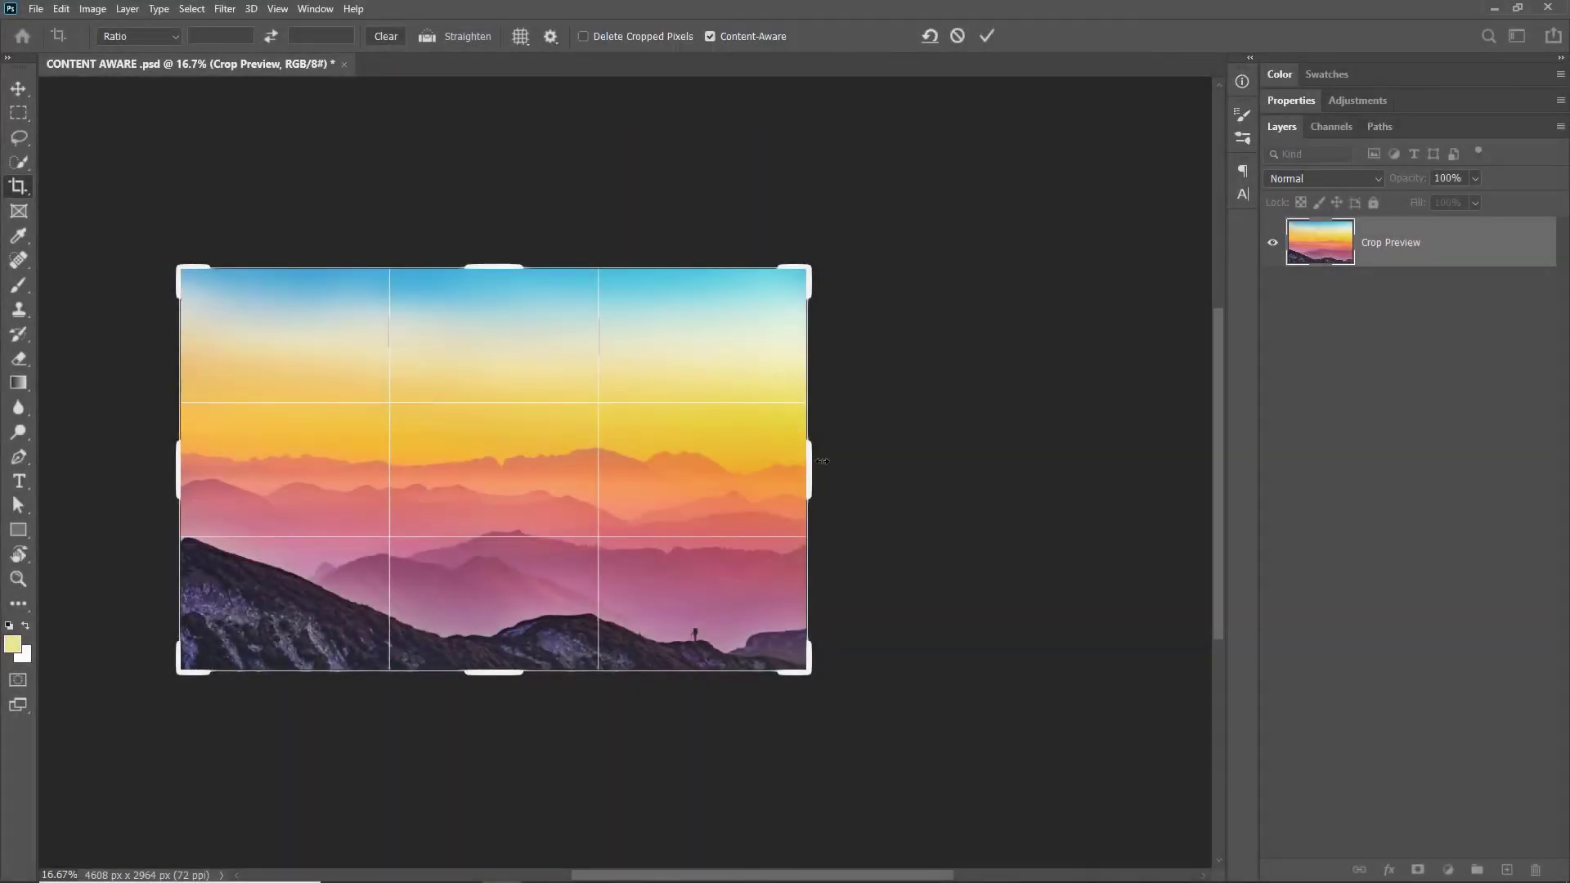
{"action": "left_click_drag", "start_coordinate": [807, 461], "coordinate": [1005, 466]}
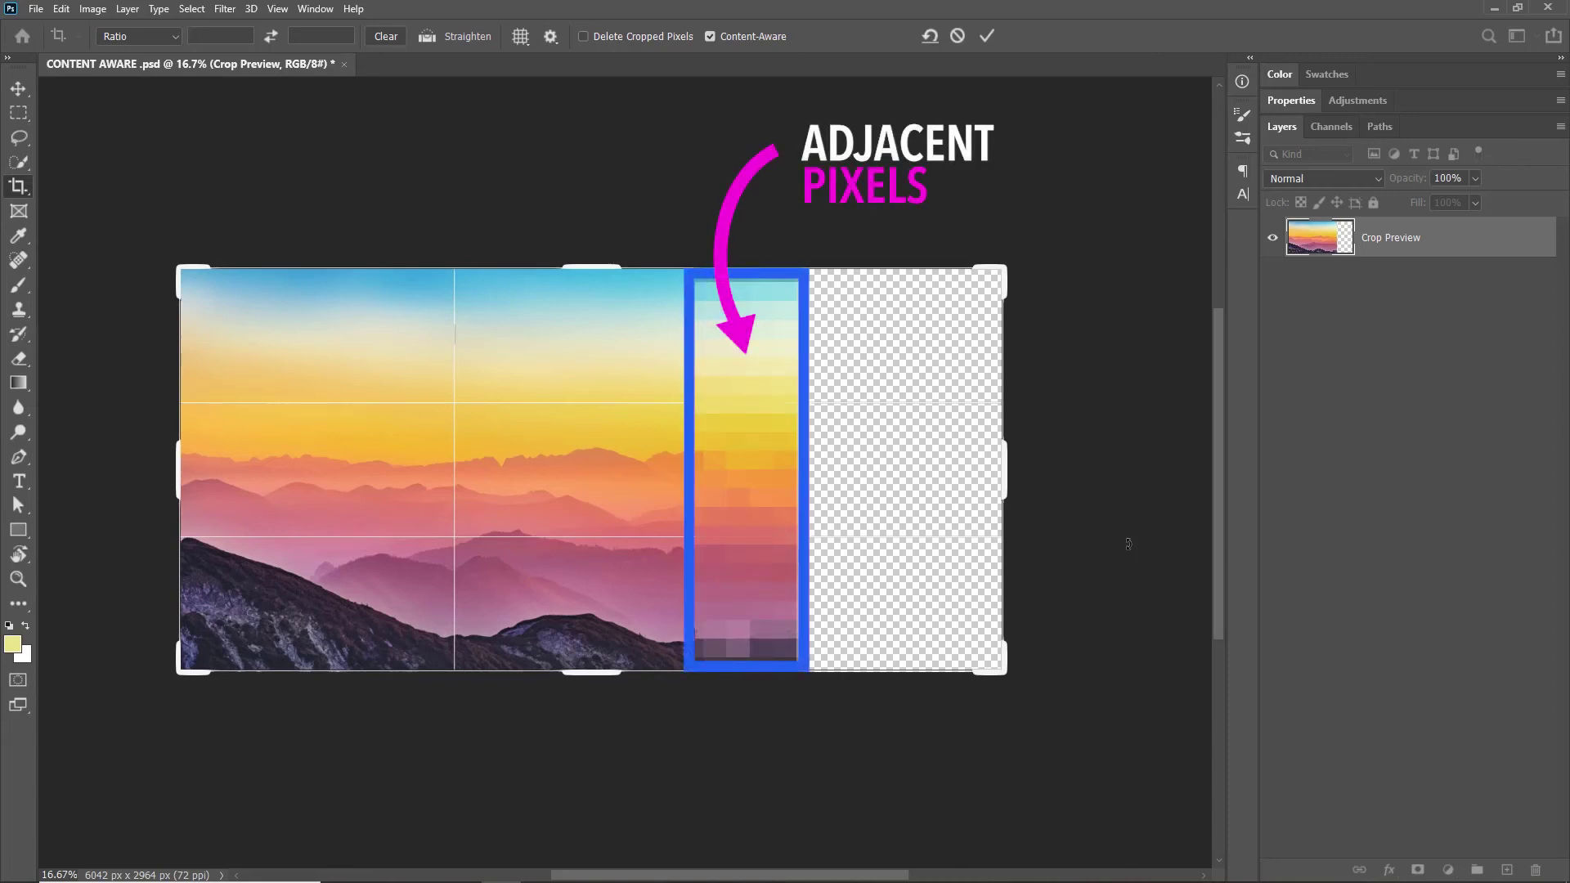
{"action": "left_click", "coordinate": [986, 36]}
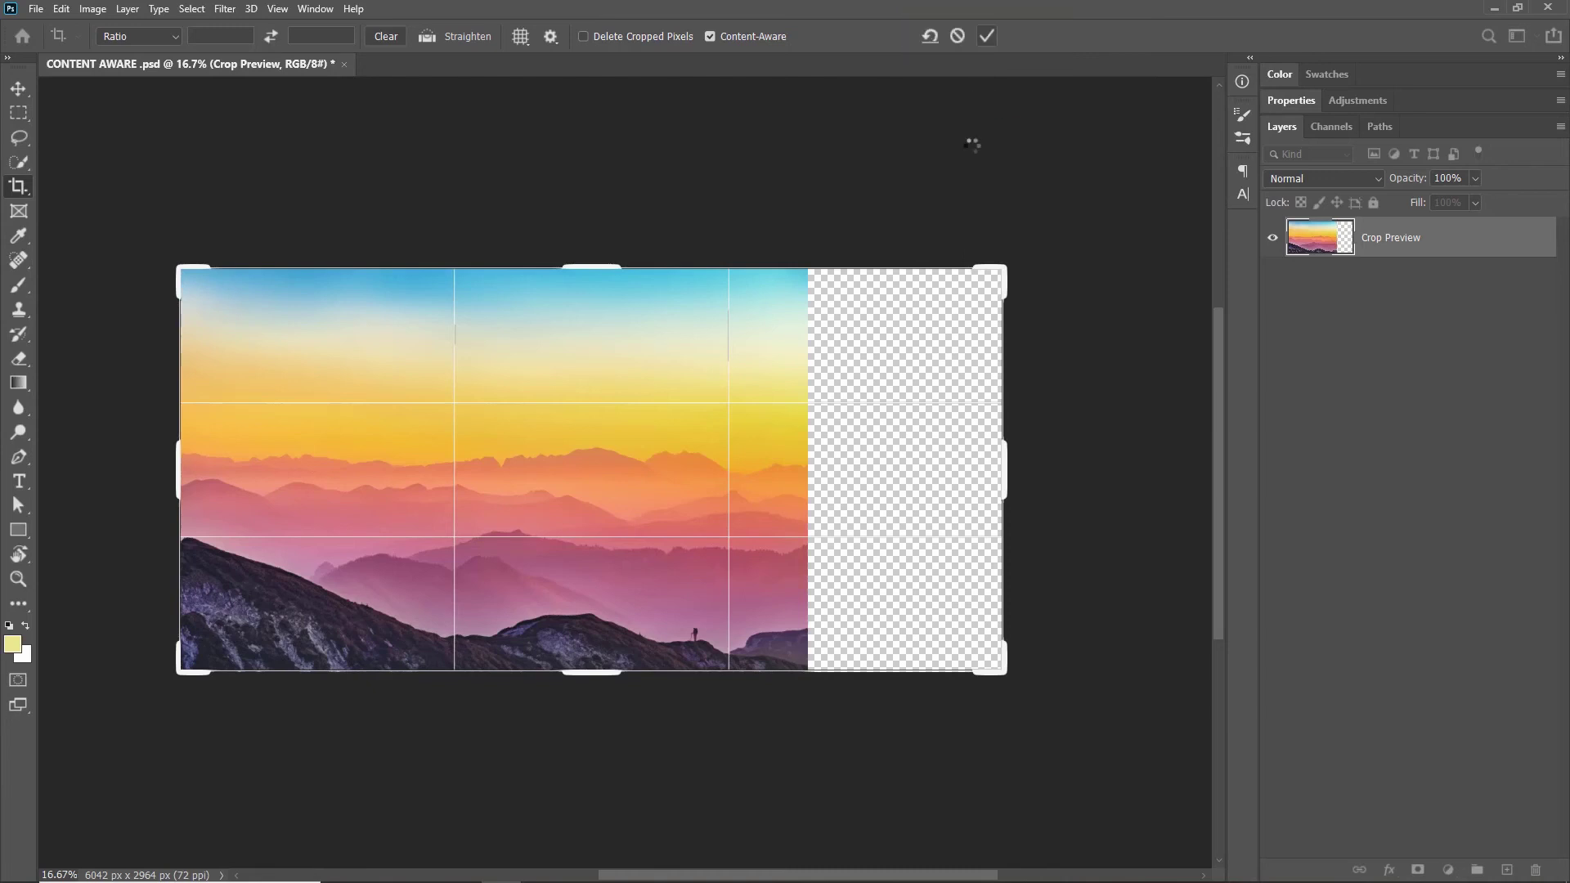